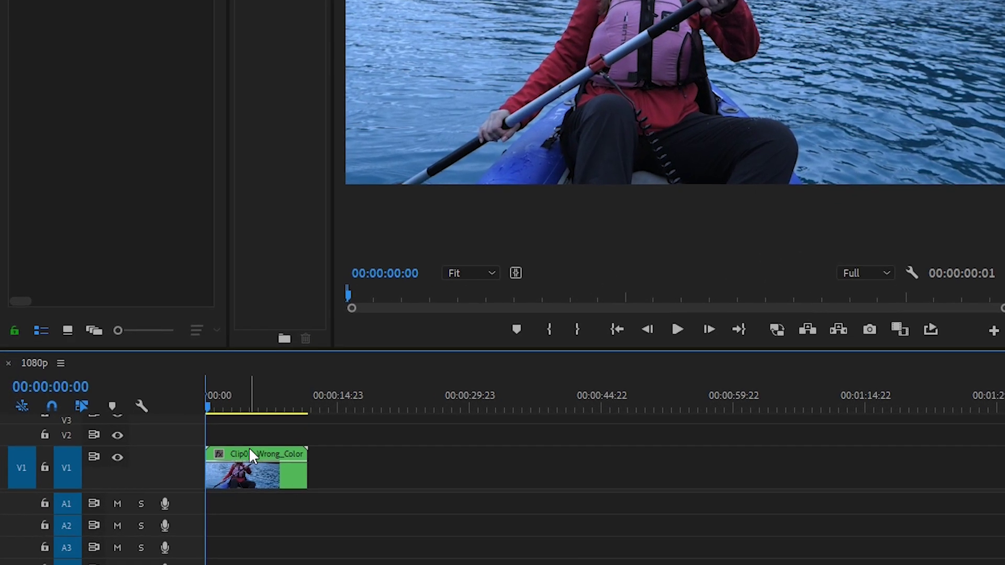
Select Clip01_Wrong_Color_Temperature.mov on track V1 to load it into Lumetri Color
{"action": "left_click", "coordinate": [164, 485]}
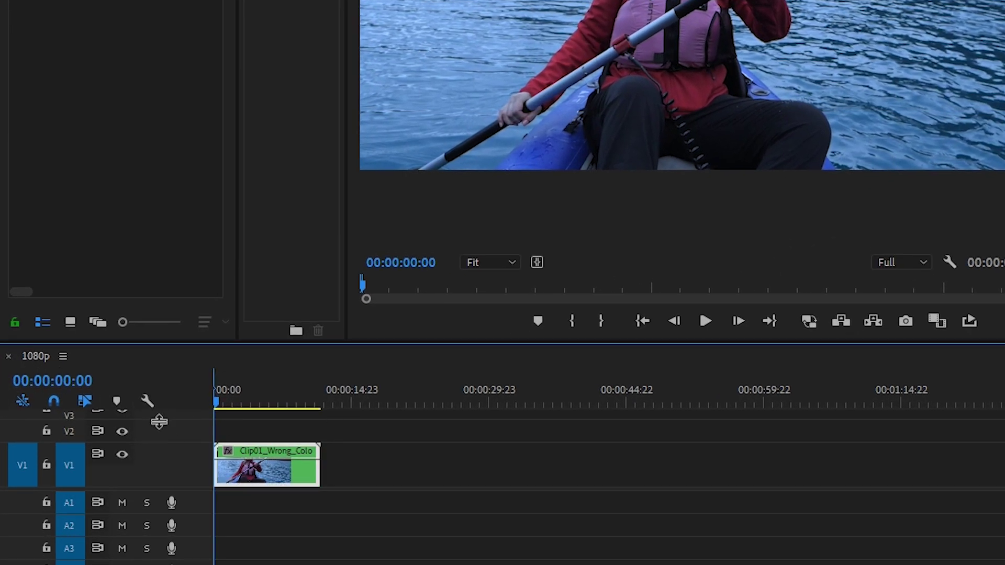
{"action": "mouse_move", "coordinate": [281, 451]}
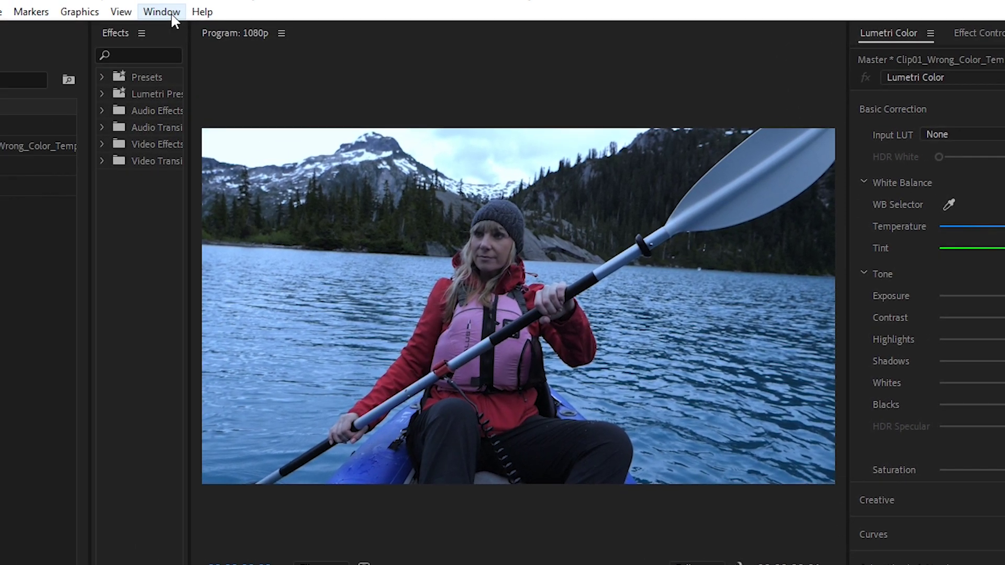
Show the Lumetri Color panel with Basic Correction expanded, Temperature and Tint at 0.0
{"action": "left_click", "coordinate": [162, 11]}
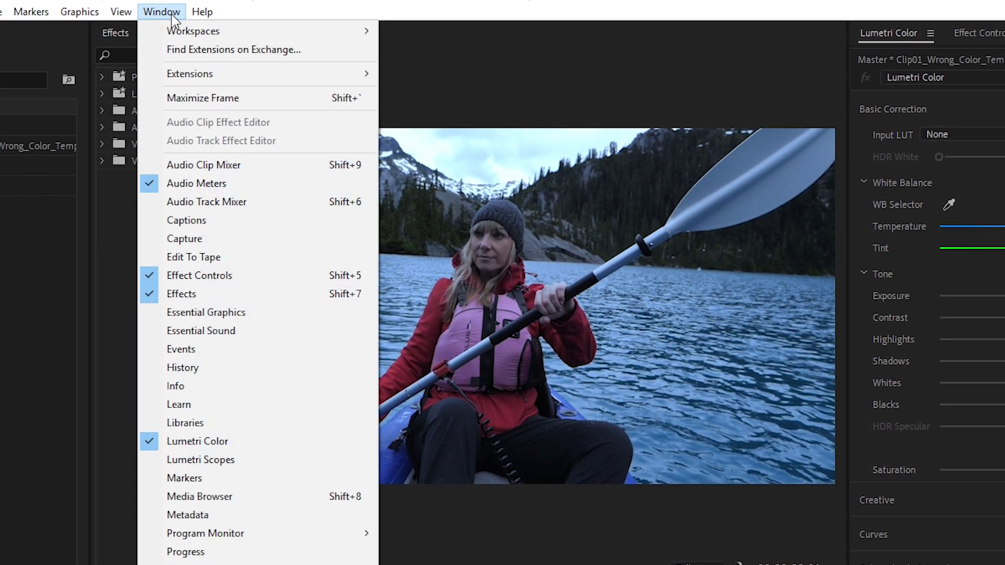
{"action": "left_click", "coordinate": [188, 442]}
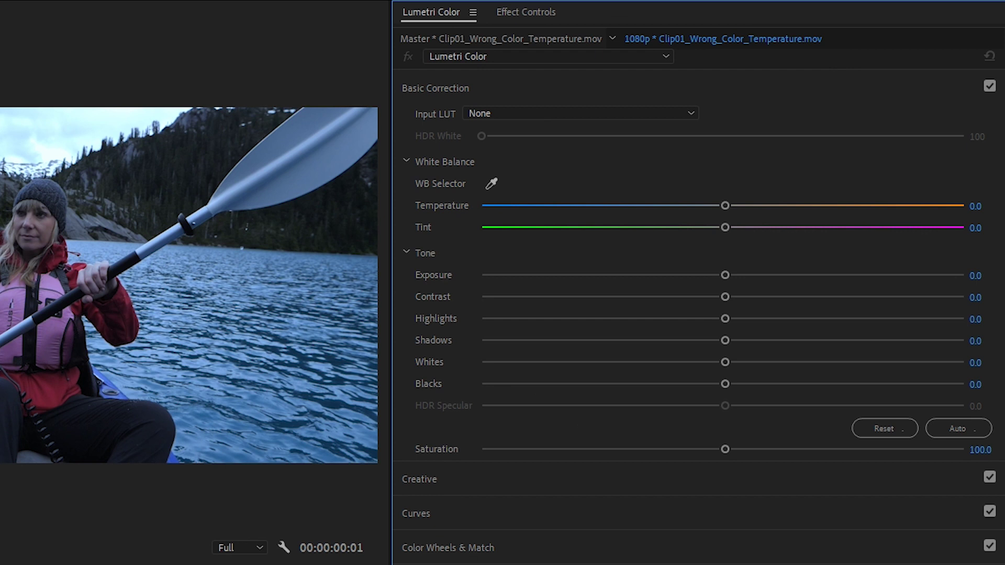
{"action": "left_click", "coordinate": [484, 90]}
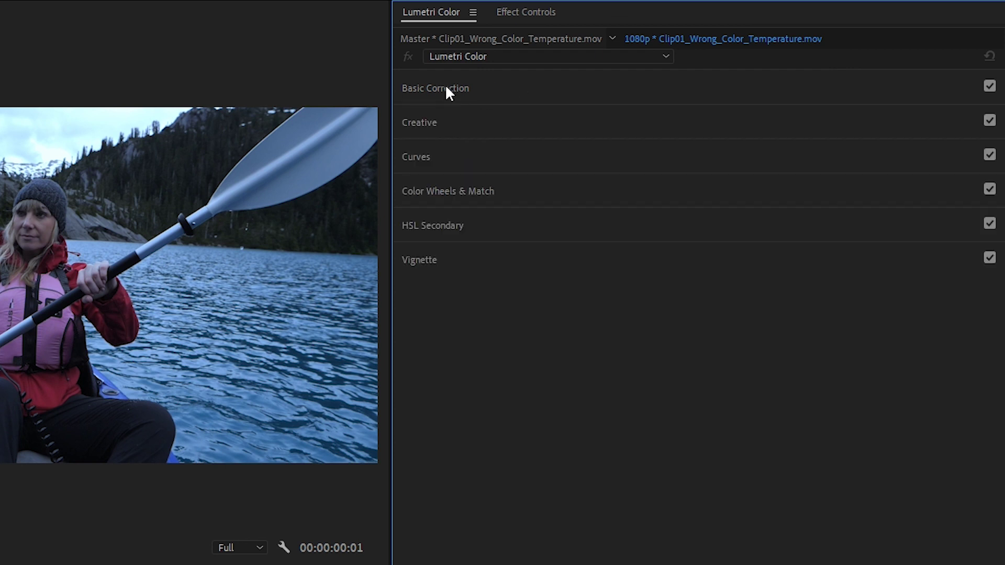
{"action": "left_click", "coordinate": [491, 93]}
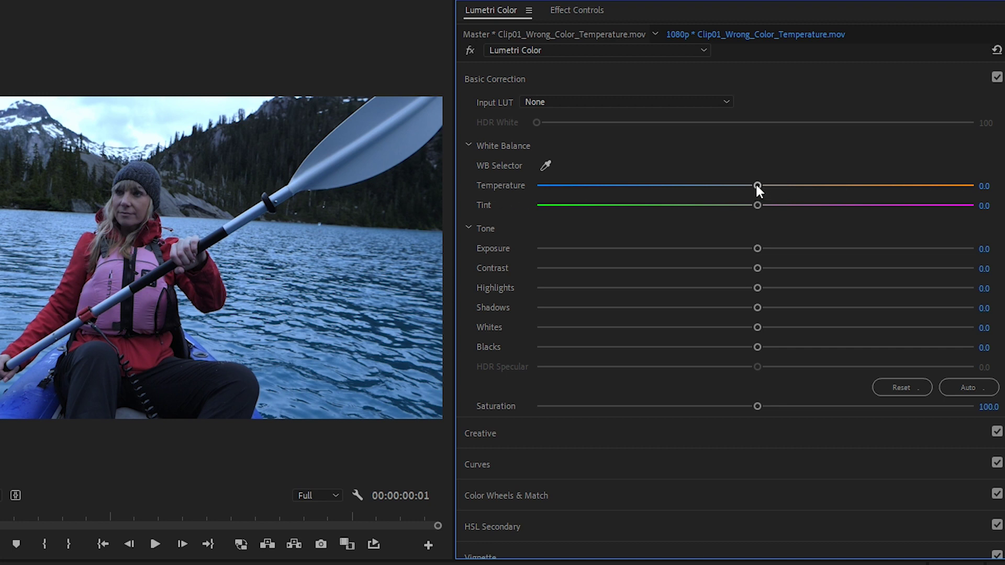
Warm the clip to Temperature 48.4 and enlarge the Program Monitor preview
{"action": "left_click_drag", "start_coordinate": [757, 186], "coordinate": [871, 201]}
{"action": "key", "text": "ctrl+z"}
{"action": "left_click_drag", "start_coordinate": [456, 242], "coordinate": [636, 257]}
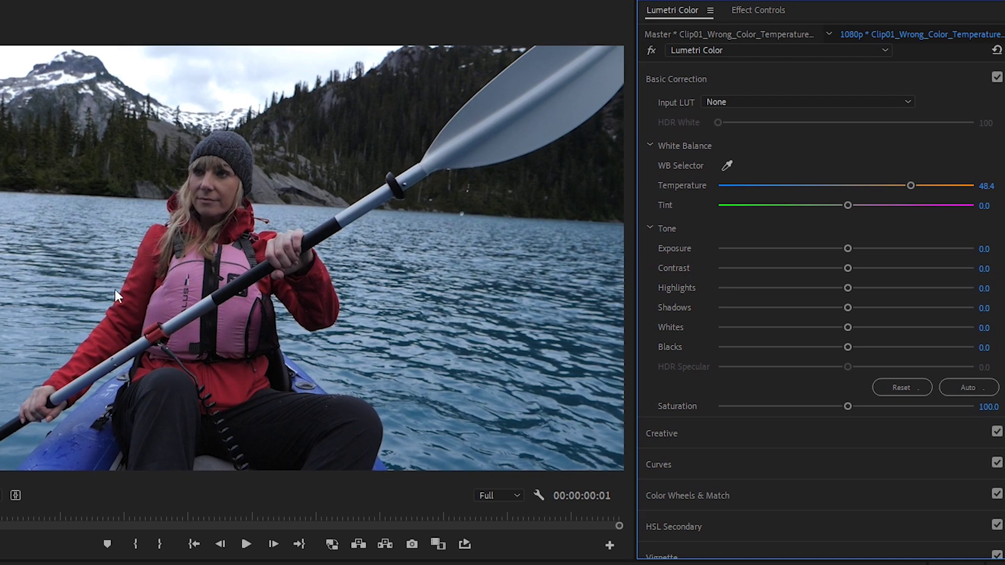
Review playback, then set Highlights -19.5, Shadows 21.3 and Contrast -7.7
{"action": "key", "text": "space"}
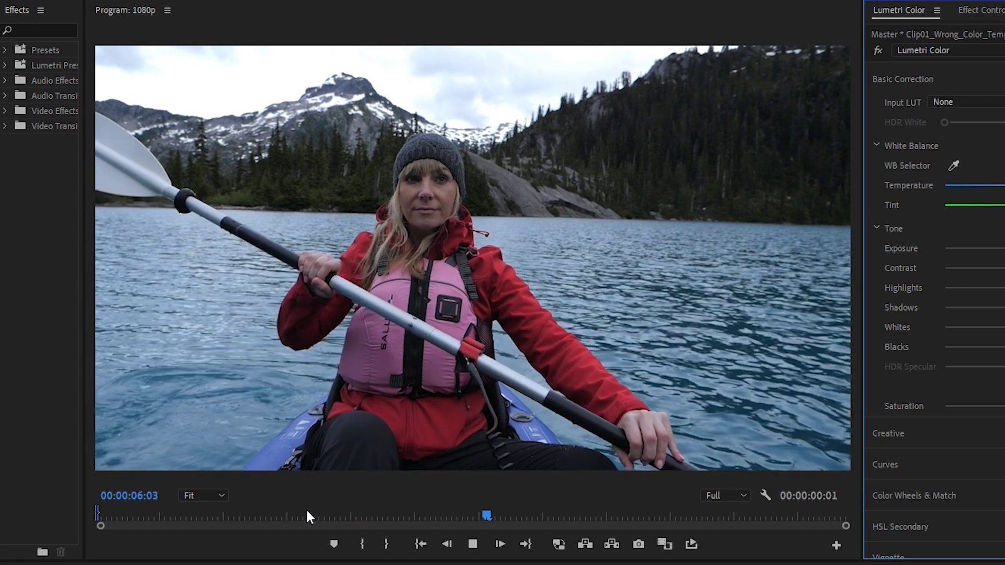
{"action": "key", "text": "space"}
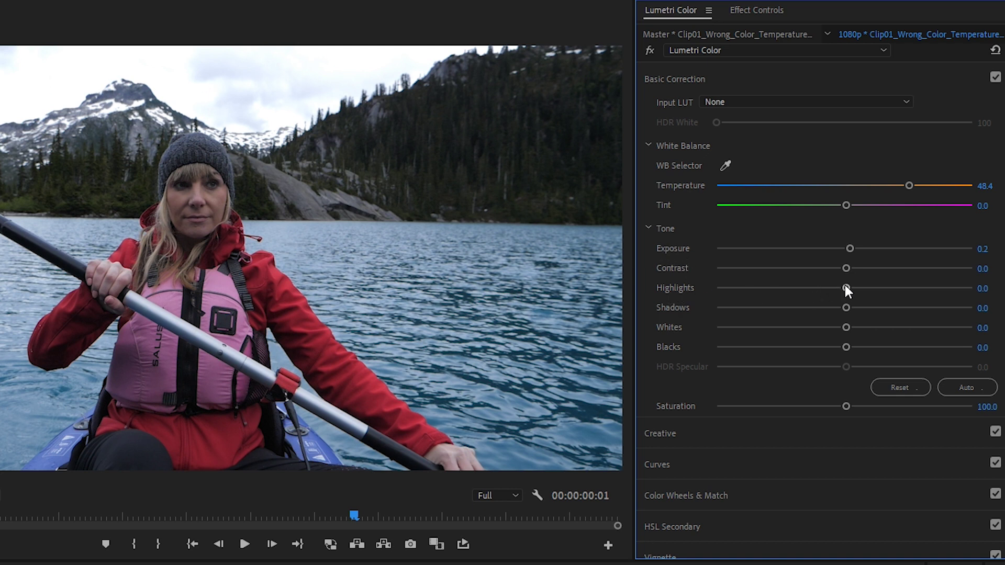
{"action": "left_click_drag", "start_coordinate": [844, 288], "coordinate": [818, 288]}
{"action": "left_click_drag", "start_coordinate": [849, 307], "coordinate": [873, 320]}
{"action": "left_click_drag", "start_coordinate": [847, 269], "coordinate": [964, 290]}
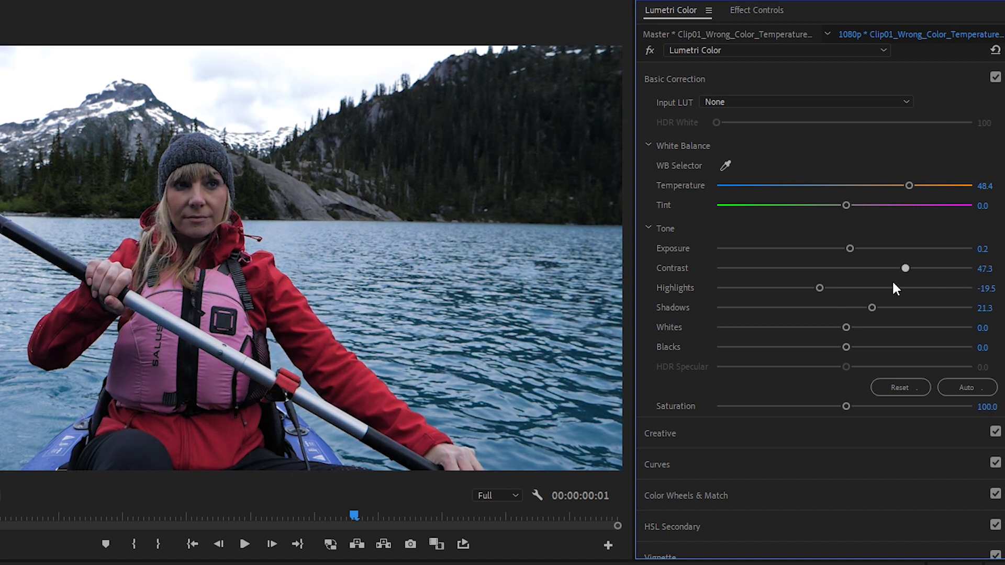
{"action": "left_click_drag", "start_coordinate": [893, 285], "coordinate": [836, 281]}
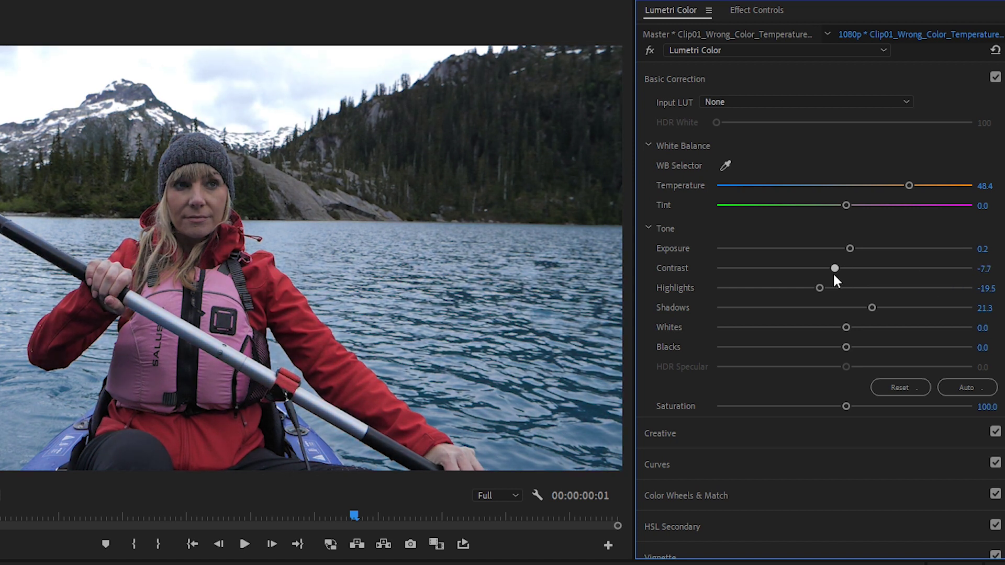
Set Contrast -13.0, Whites -16.0, Blacks -4.7, Highlights -27.2 and Exposure 0.4
{"action": "mouse_move", "coordinate": [834, 275]}
{"action": "left_mouse_down"}
{"action": "mouse_move", "coordinate": [870, 275]}
{"action": "mouse_move", "coordinate": [827, 276]}
{"action": "left_mouse_up"}
{"action": "left_click_drag", "start_coordinate": [846, 328], "coordinate": [823, 342]}
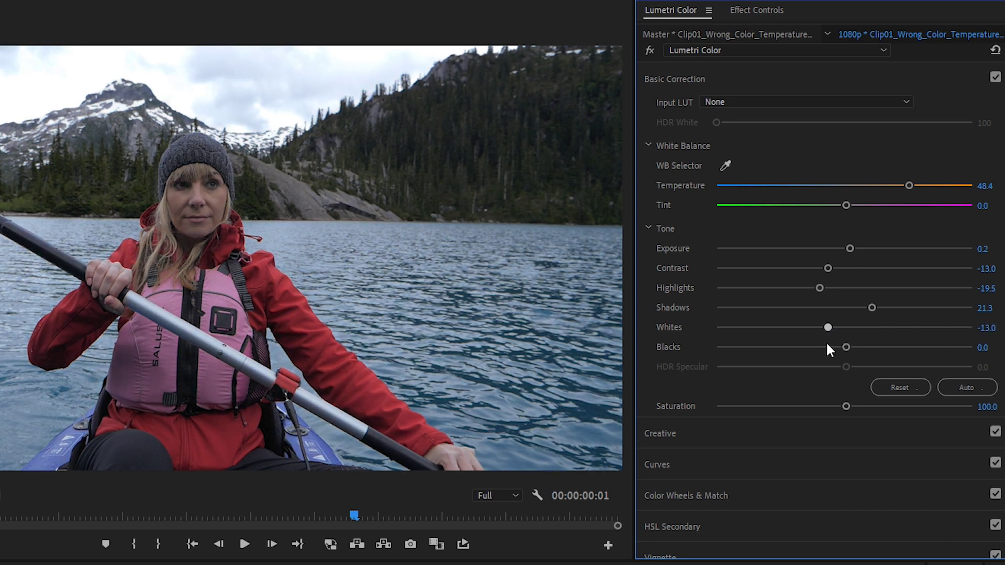
{"action": "mouse_move", "coordinate": [825, 349]}
{"action": "left_mouse_down"}
{"action": "mouse_move", "coordinate": [809, 347]}
{"action": "mouse_move", "coordinate": [881, 349]}
{"action": "mouse_move", "coordinate": [822, 350]}
{"action": "mouse_move", "coordinate": [839, 354]}
{"action": "left_mouse_up"}
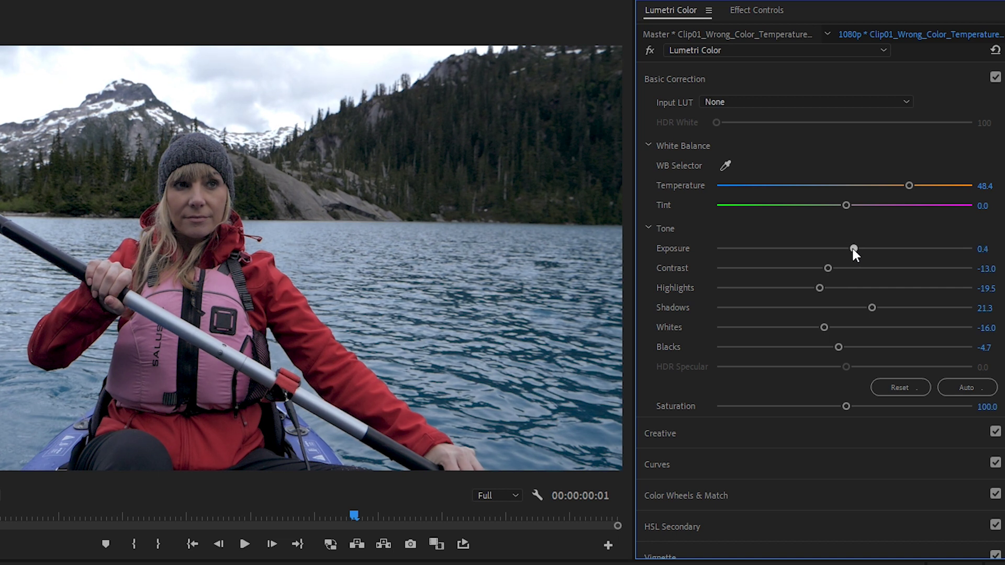
{"action": "mouse_move", "coordinate": [819, 287]}
{"action": "left_mouse_down"}
{"action": "mouse_move", "coordinate": [778, 292]}
{"action": "mouse_move", "coordinate": [823, 294]}
{"action": "left_mouse_up"}
Compare fully desaturated and oversaturated looks, then settle Saturation at 121.9
{"action": "left_click_drag", "start_coordinate": [847, 406], "coordinate": [711, 418]}
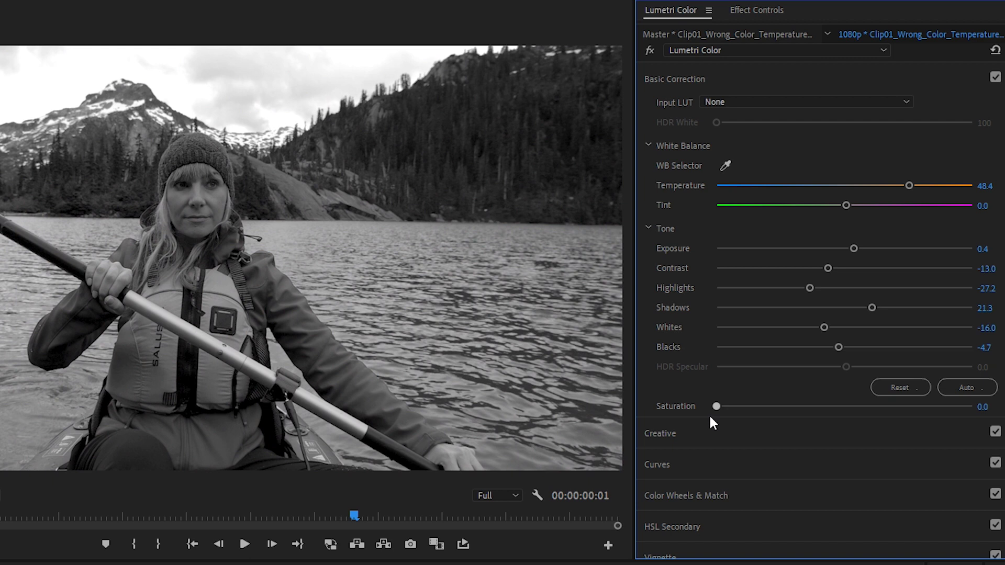
{"action": "left_click_drag", "start_coordinate": [710, 417], "coordinate": [852, 413]}
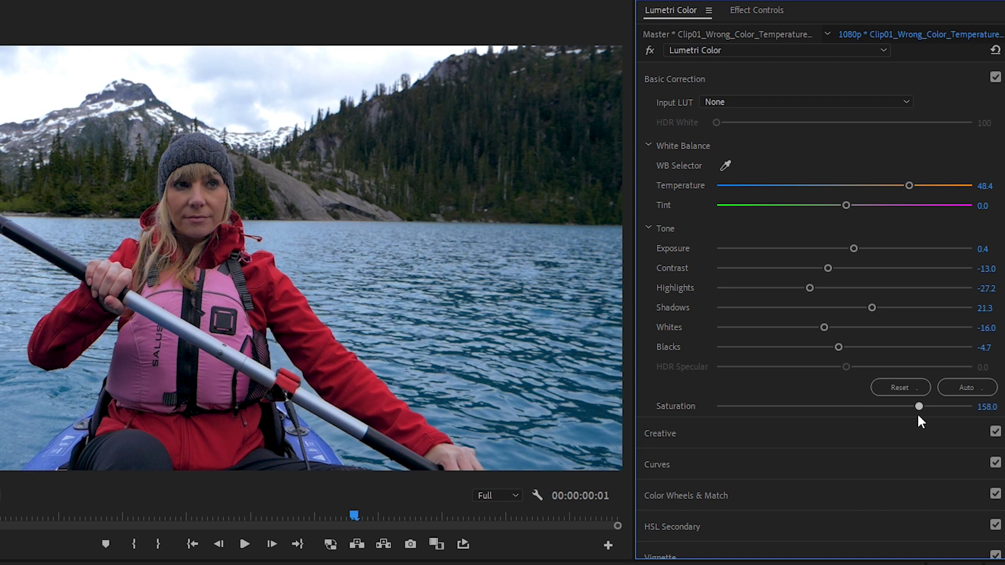
{"action": "left_click_drag", "start_coordinate": [918, 416], "coordinate": [942, 412]}
{"action": "mouse_move", "coordinate": [858, 407]}
{"action": "left_mouse_down"}
{"action": "mouse_move", "coordinate": [849, 412]}
{"action": "mouse_move", "coordinate": [870, 413]}
{"action": "left_mouse_up"}
Collapse Basic Correction and show the RGB Curves graph in the Curves section
{"action": "left_click", "coordinate": [699, 79]}
{"action": "left_click", "coordinate": [667, 153]}
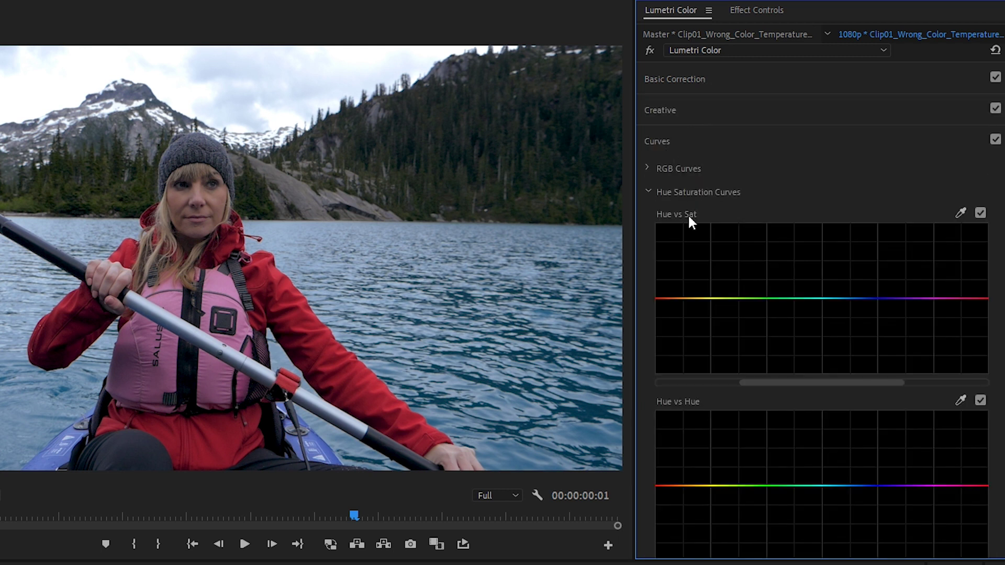
{"action": "left_click", "coordinate": [648, 169]}
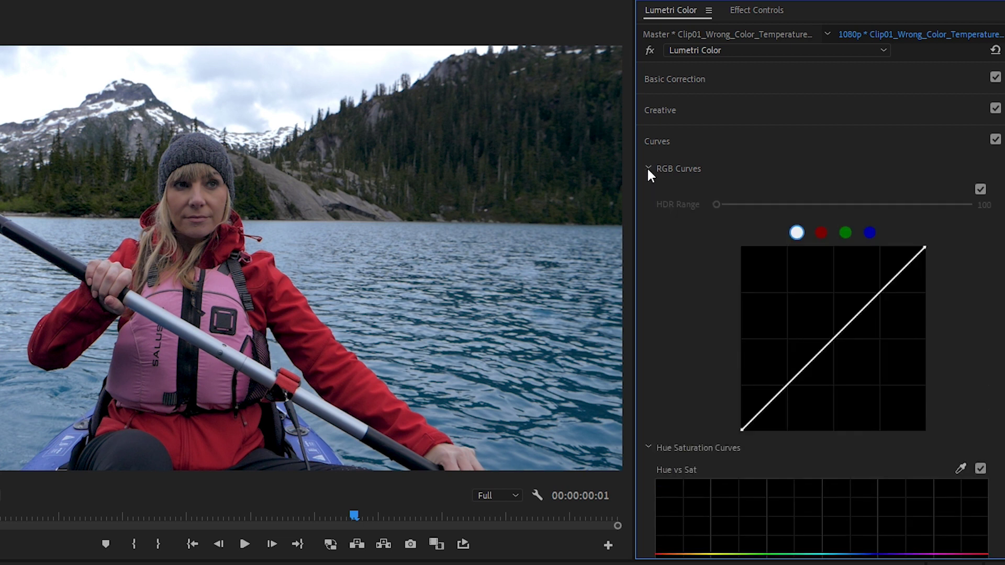
Try bending the red, green and blue channel curves, resetting each to straight
{"action": "left_click", "coordinate": [821, 232]}
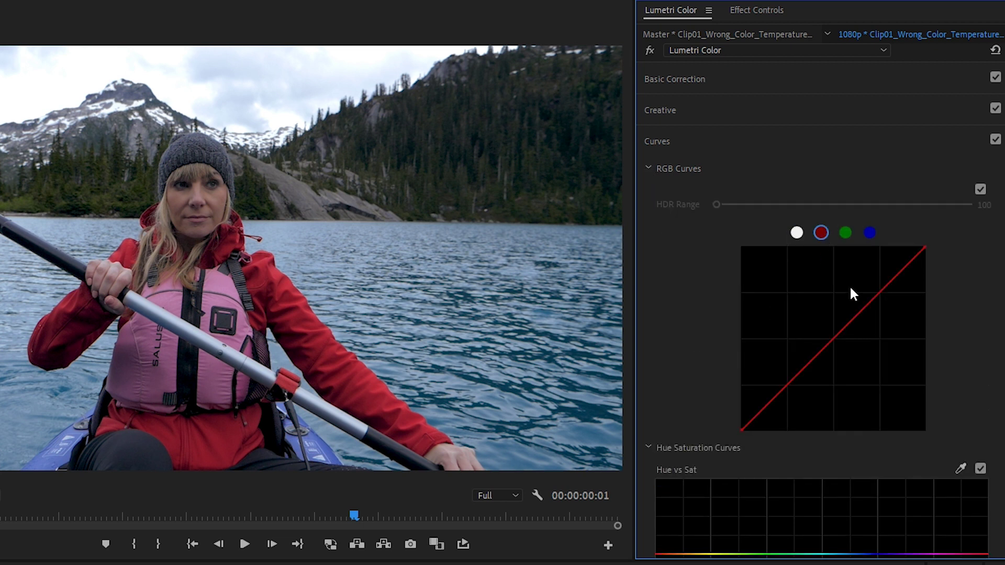
{"action": "left_click_drag", "start_coordinate": [834, 336], "coordinate": [811, 338]}
{"action": "left_click", "coordinate": [813, 341], "text": "ctrl"}
{"action": "left_click", "coordinate": [845, 232]}
{"action": "left_click_drag", "start_coordinate": [833, 337], "coordinate": [806, 318]}
{"action": "double_click", "coordinate": [839, 316]}
{"action": "left_click", "coordinate": [869, 232]}
{"action": "double_click", "coordinate": [825, 337]}
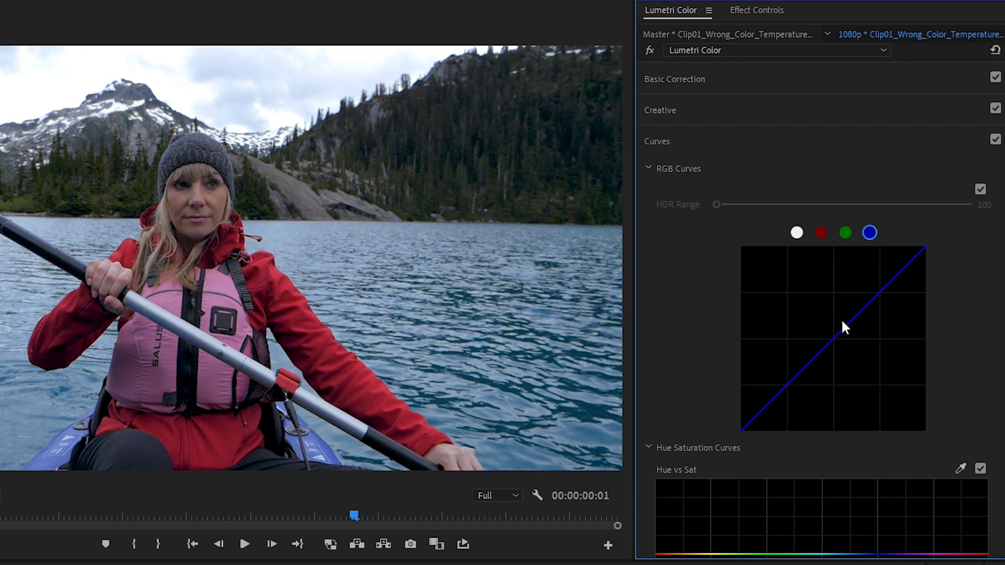
{"action": "left_click", "coordinate": [796, 233]}
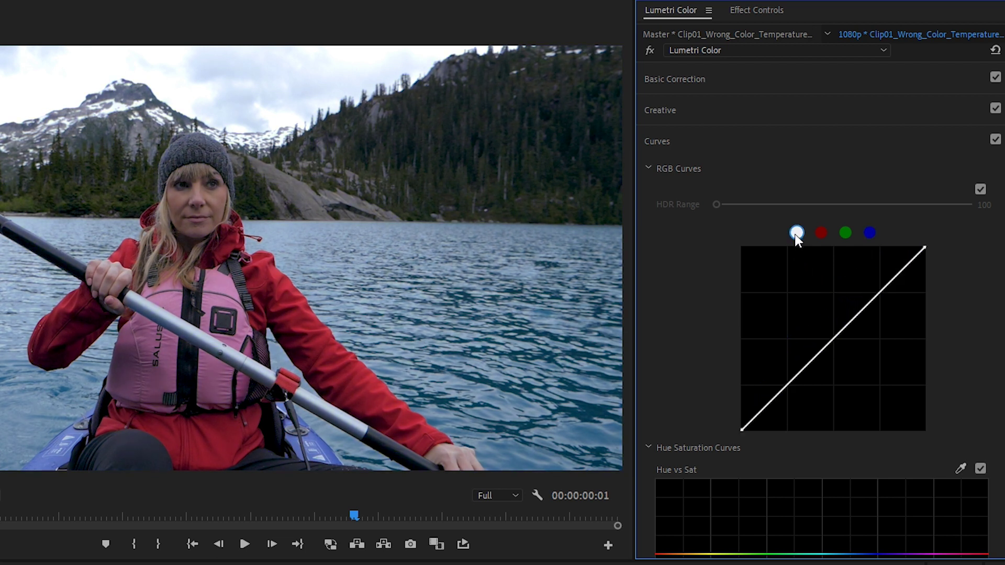
Add low, middle and high points on the master curve and shape a gentle S-curve
{"action": "left_click", "coordinate": [786, 387]}
{"action": "left_click", "coordinate": [832, 340]}
{"action": "left_click", "coordinate": [880, 292]}
{"action": "left_click_drag", "start_coordinate": [788, 385], "coordinate": [784, 385]}
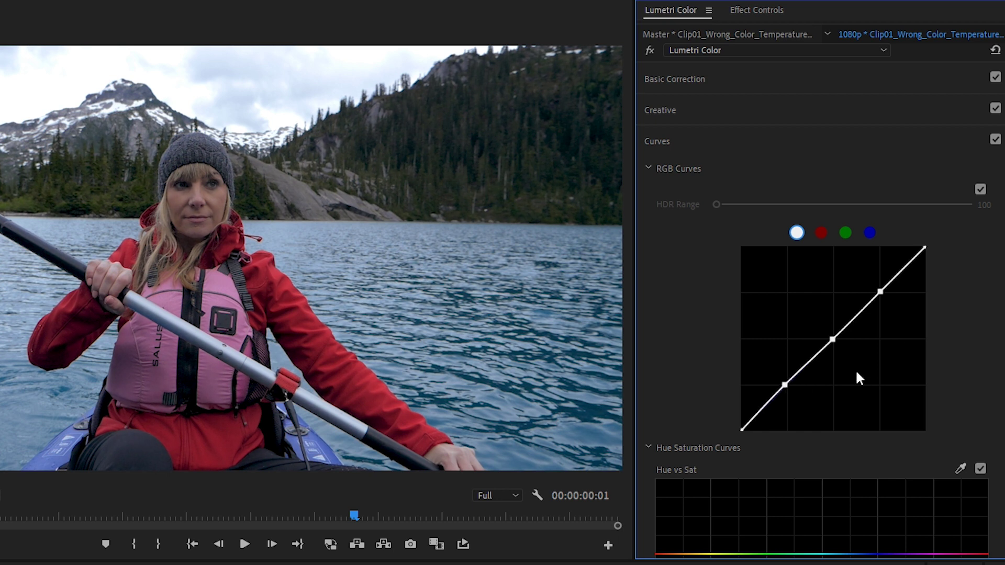
{"action": "left_click_drag", "start_coordinate": [880, 292], "coordinate": [882, 296]}
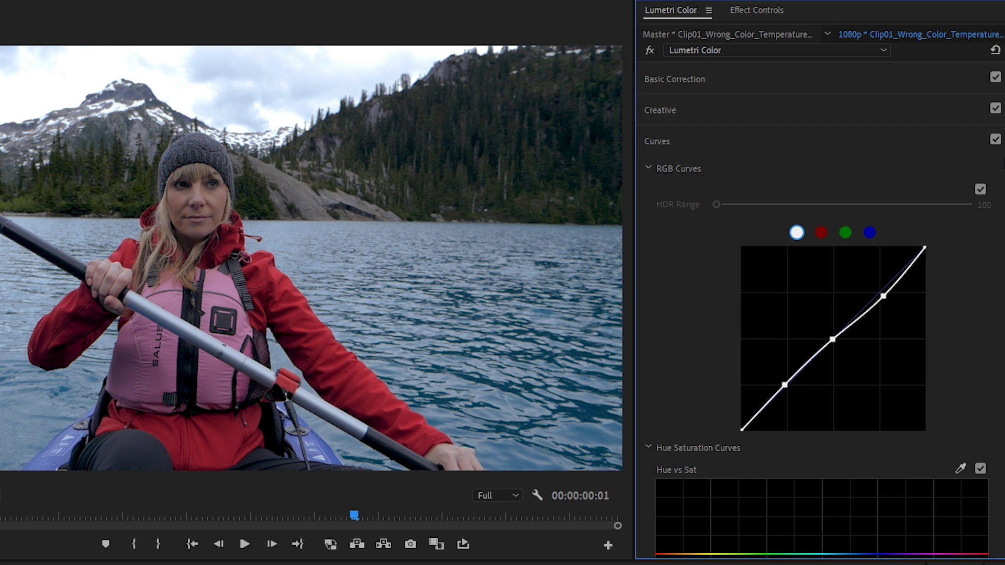
Toggle Curves off and on to compare before and after, then collapse Curves
{"action": "left_click", "coordinate": [995, 140]}
{"action": "left_click", "coordinate": [995, 140]}
{"action": "left_click", "coordinate": [995, 143]}
{"action": "left_click", "coordinate": [995, 143]}
{"action": "left_click", "coordinate": [996, 143]}
{"action": "left_click", "coordinate": [995, 144]}
{"action": "left_click", "coordinate": [695, 141]}
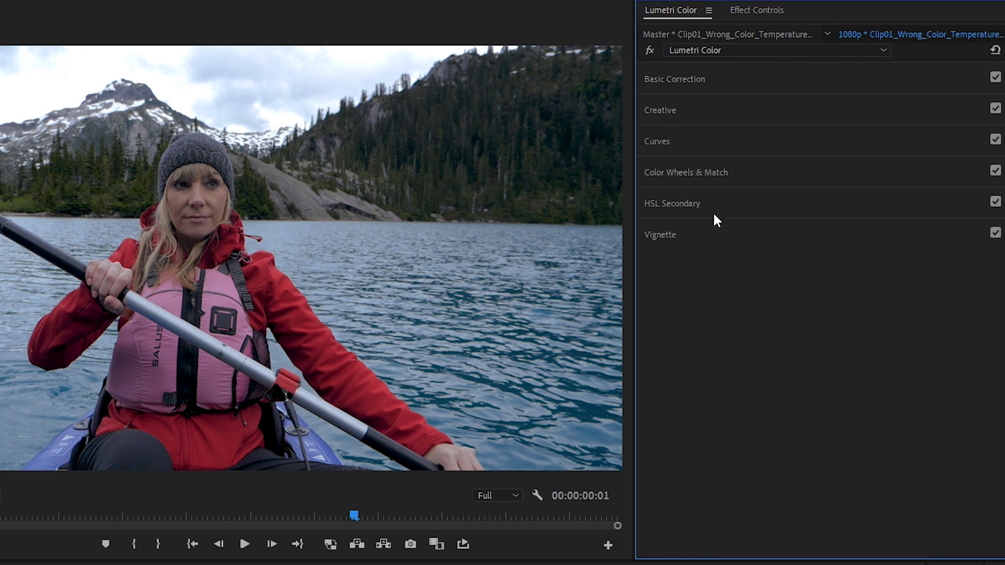
Re-expand and collapse Curves, then expand the Color Wheels & Match section
{"action": "left_click", "coordinate": [711, 149]}
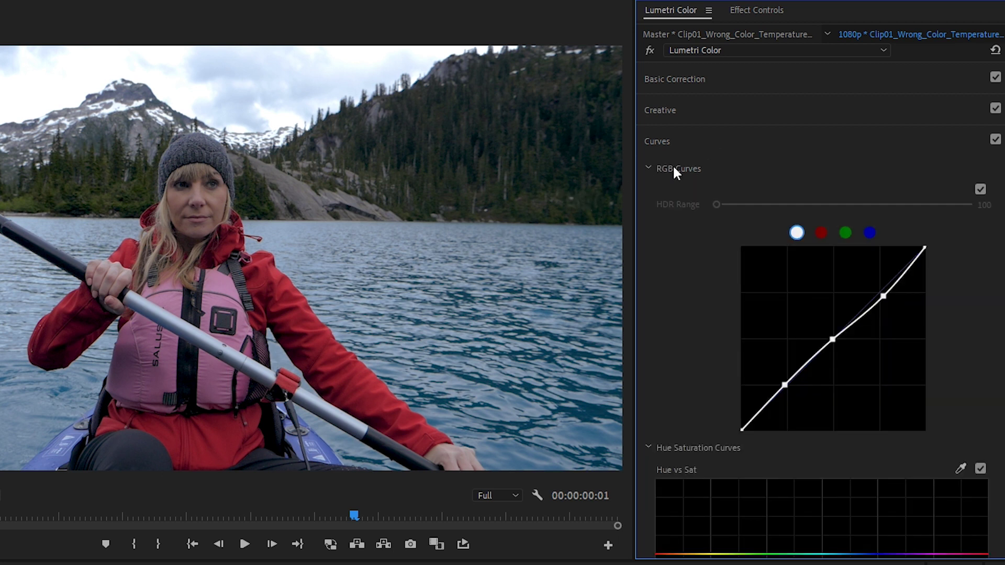
{"action": "left_click", "coordinate": [699, 142]}
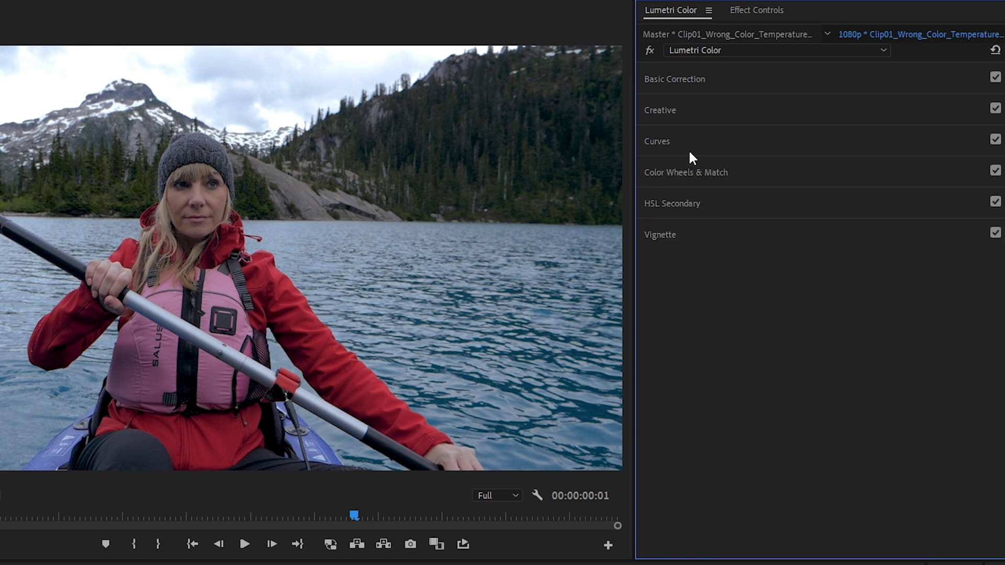
{"action": "left_click", "coordinate": [773, 179]}
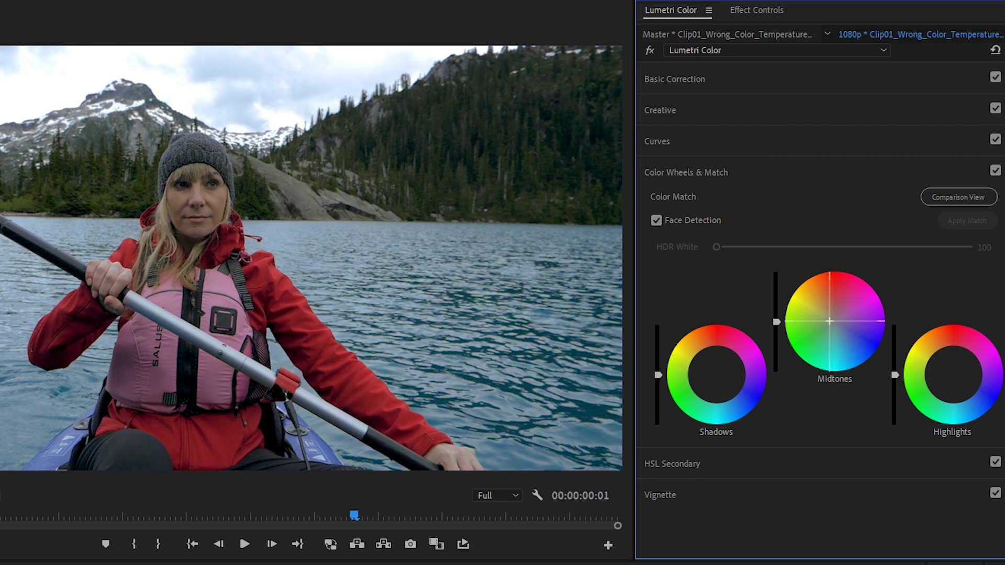
Try the Highlights and Shadows wheels, resetting the Midtones and Shadows wheels to neutral
{"action": "double_click", "coordinate": [832, 335]}
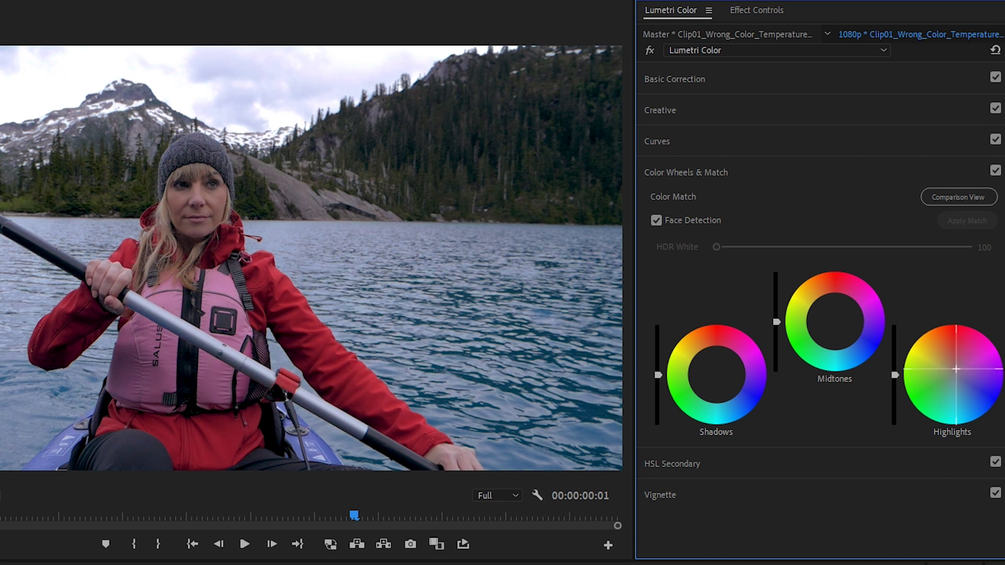
{"action": "mouse_move", "coordinate": [956, 368]}
{"action": "left_mouse_down"}
{"action": "mouse_move", "coordinate": [947, 361]}
{"action": "mouse_move", "coordinate": [949, 377]}
{"action": "left_mouse_up"}
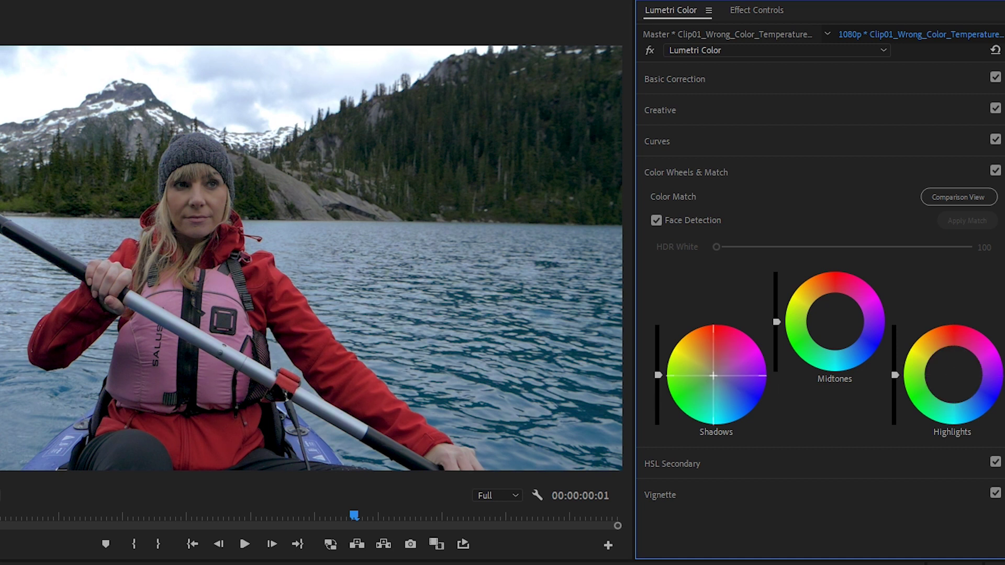
{"action": "mouse_move", "coordinate": [713, 375]}
{"action": "left_mouse_down"}
{"action": "mouse_move", "coordinate": [704, 375]}
{"action": "mouse_move", "coordinate": [714, 381]}
{"action": "left_mouse_up"}
{"action": "double_click", "coordinate": [717, 358]}
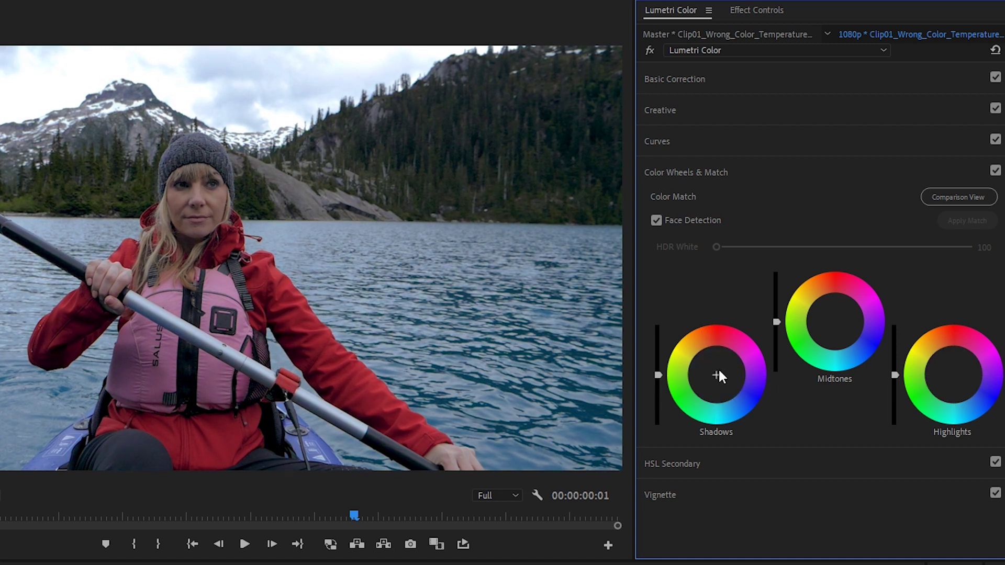
Expand Basic Correction to review Temperature 48.4, Exposure 0.4 and Saturation 121.9
{"action": "left_click", "coordinate": [689, 80]}
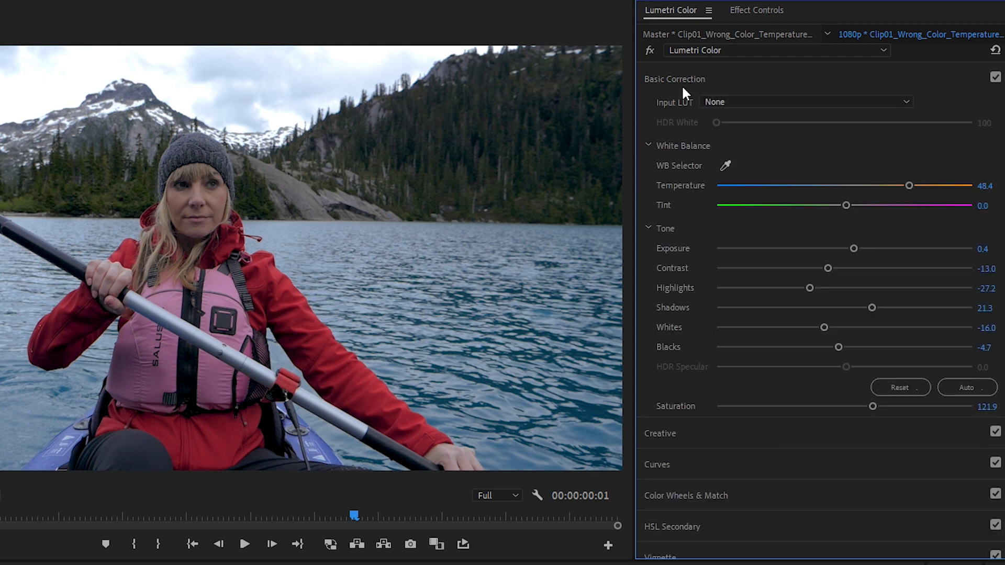